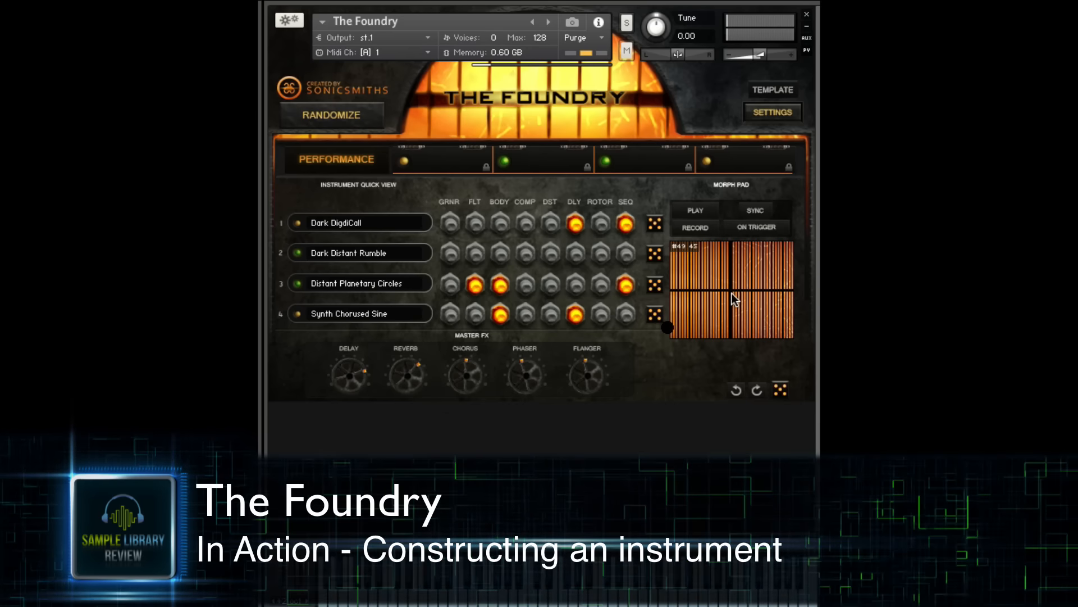
Step: Centre the morph pad position and randomize all four instruments at once
drag(733, 293, 733, 287)
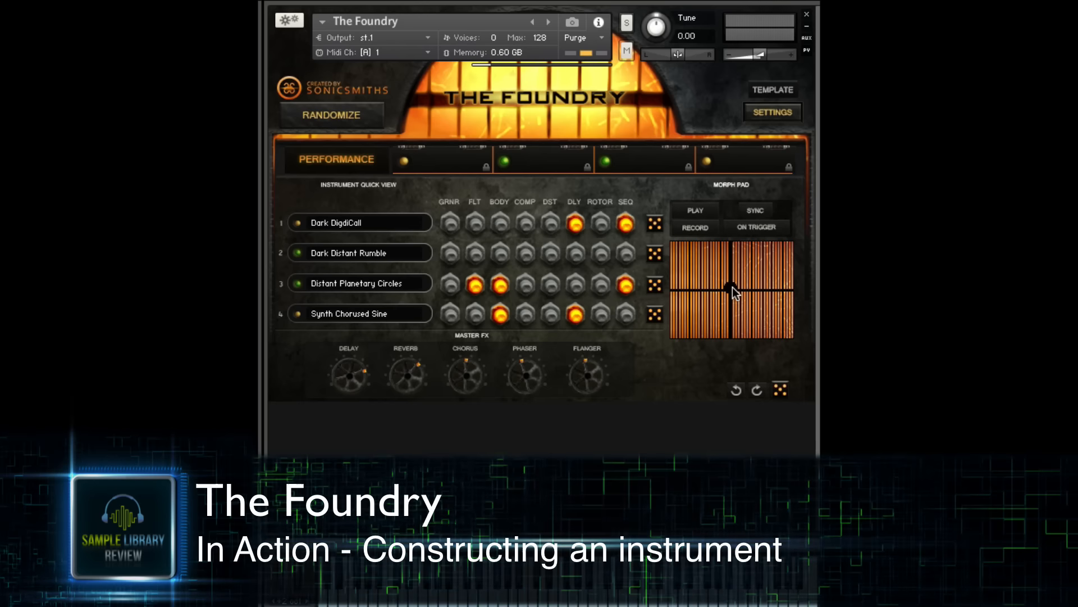
click(779, 390)
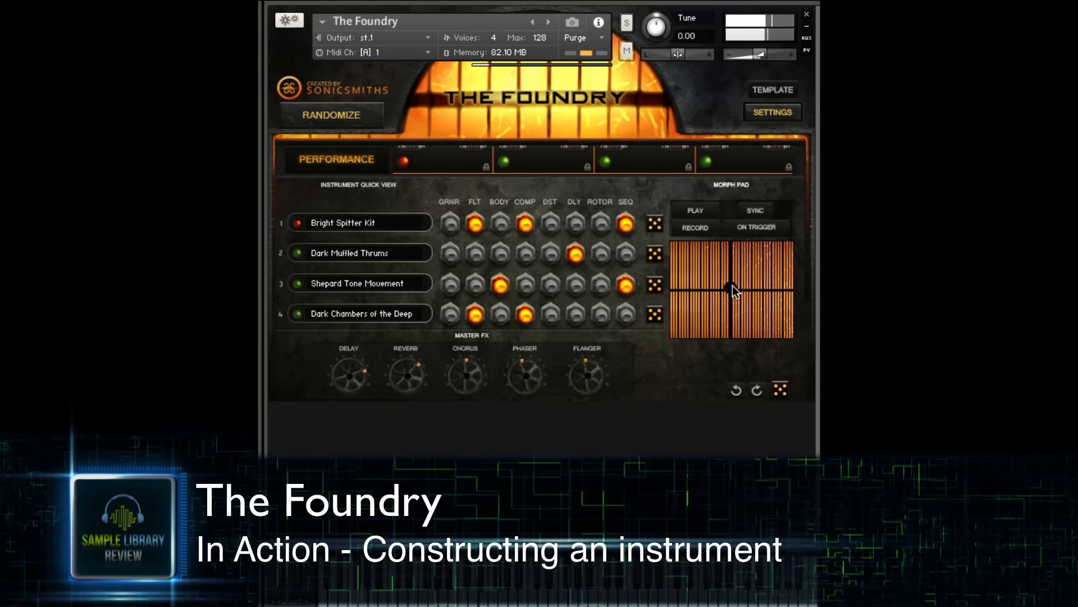
Step: Sweep the morph position around the corners of the morph pad to audition the randomized sounds, ending in the upper-left corner
drag(733, 286, 781, 257)
drag(784, 330, 693, 320)
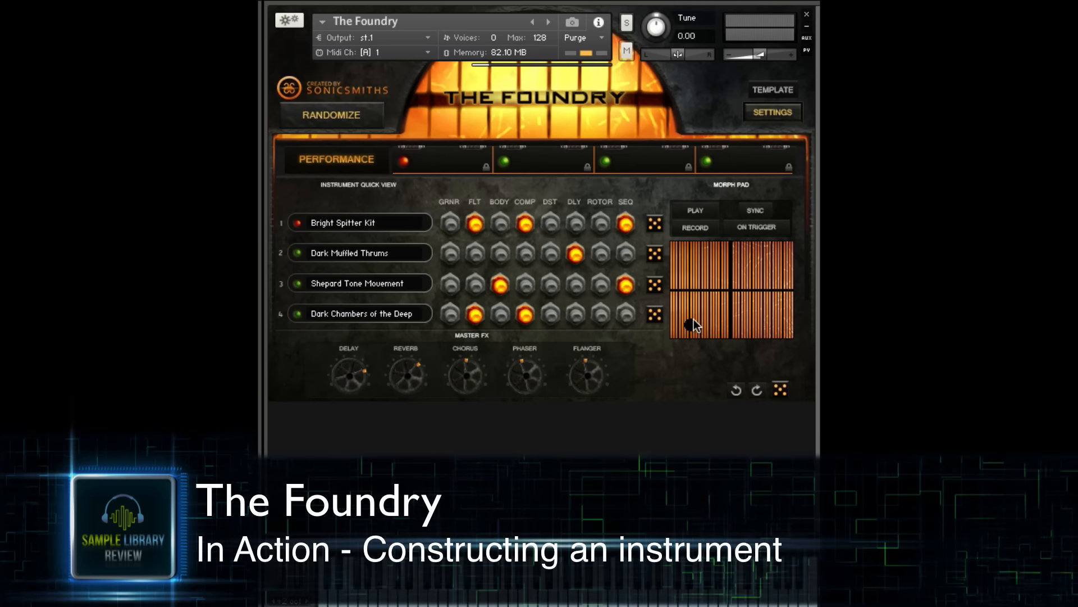
click(693, 320)
drag(694, 319, 717, 256)
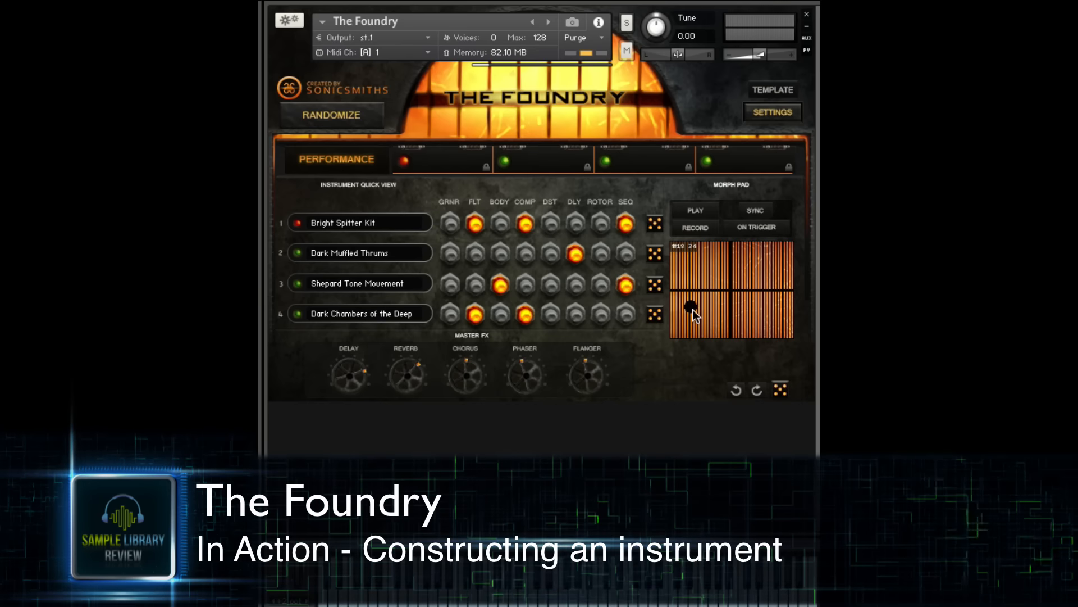
drag(694, 314, 683, 254)
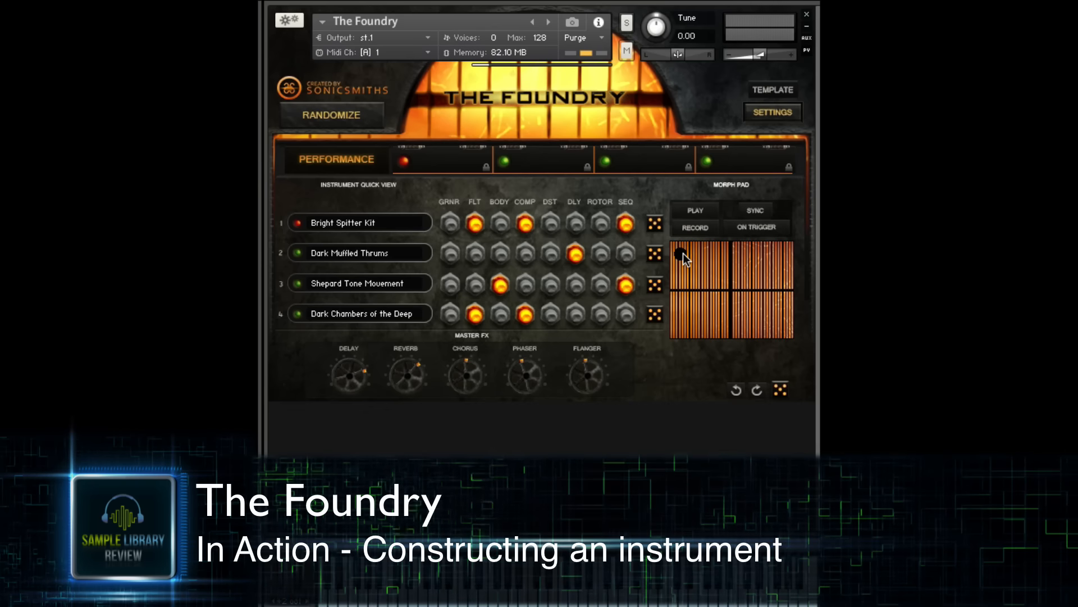
drag(684, 254, 684, 250)
Step: Inspect the first instrument's settings and its step sequencer, and return to the performance overview
click(422, 162)
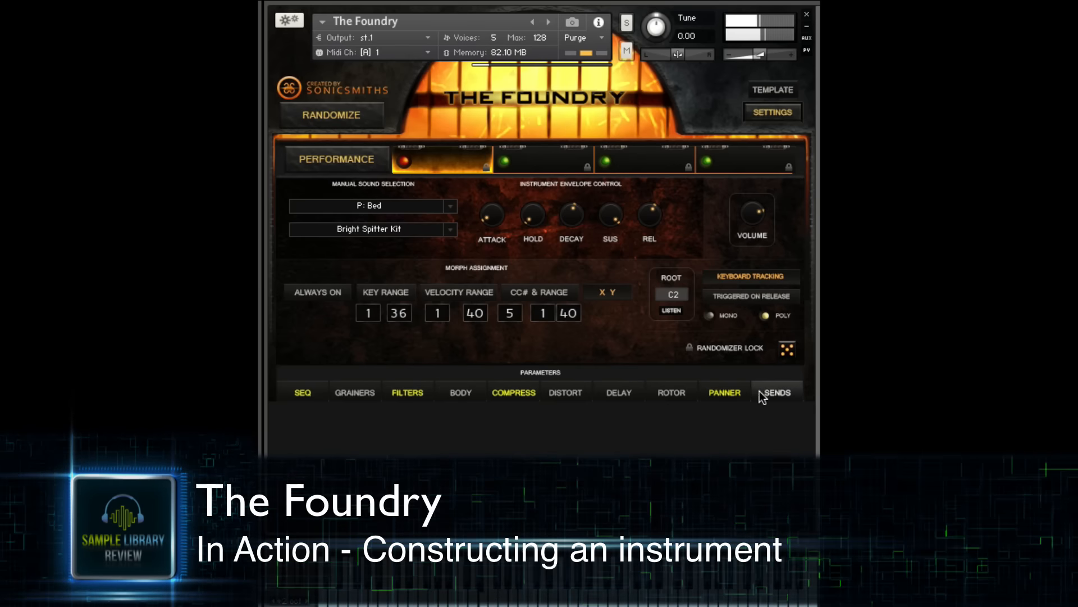
click(305, 399)
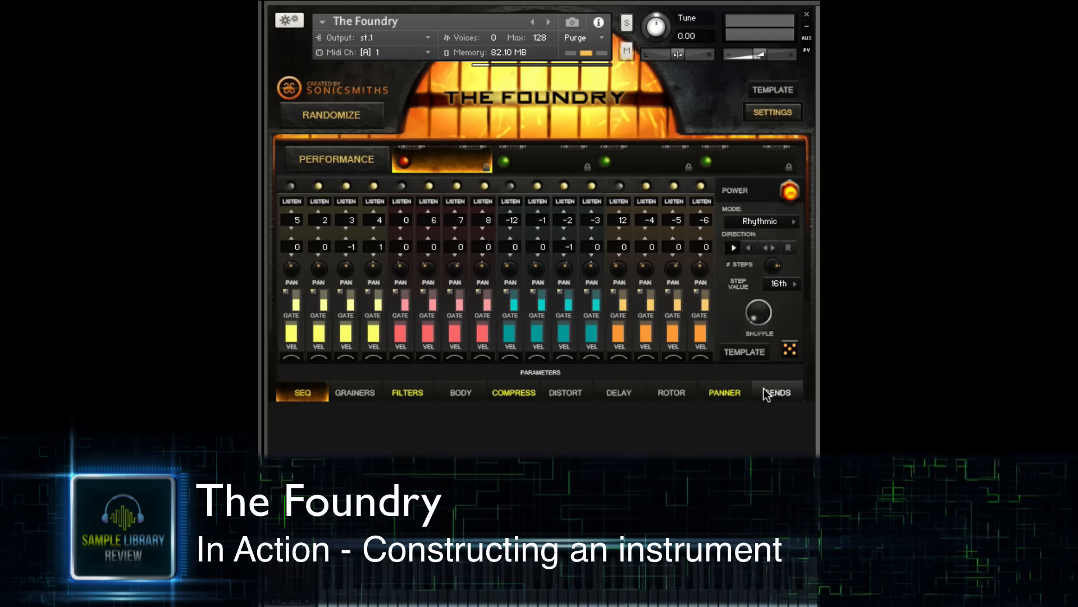
click(349, 161)
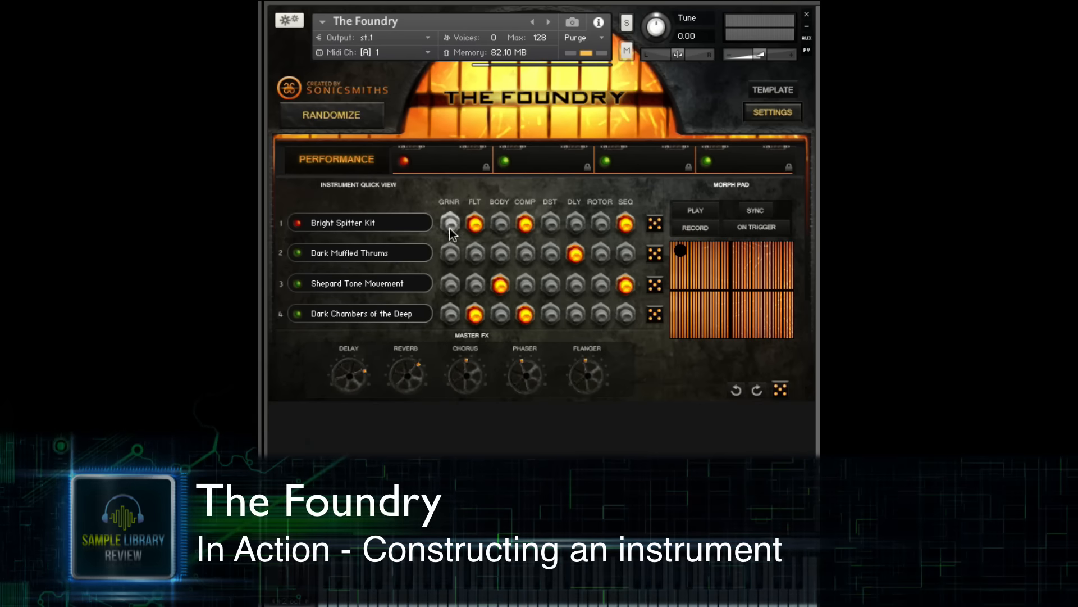
Step: Toggle the first instrument's filter for comparison and raise its low-pass cutoff in the filter settings
click(477, 227)
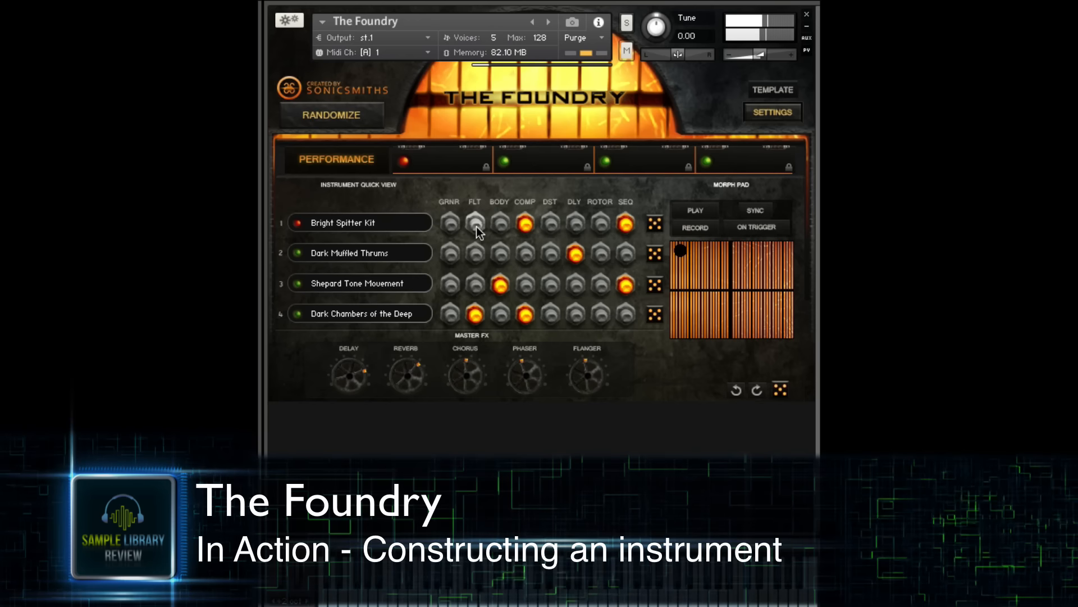
click(439, 164)
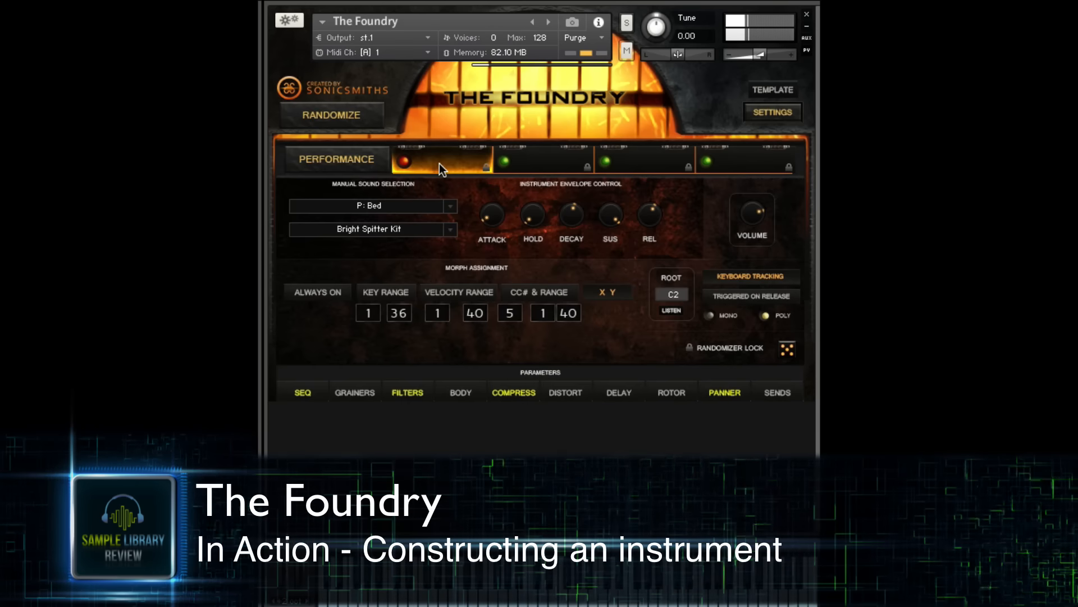
click(393, 396)
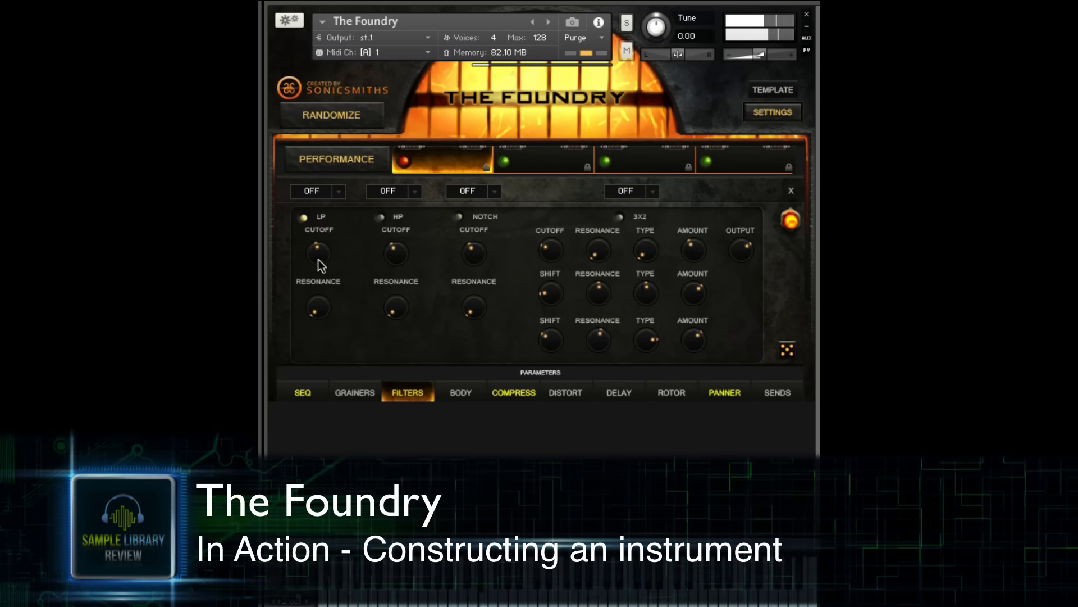
drag(321, 245, 322, 193)
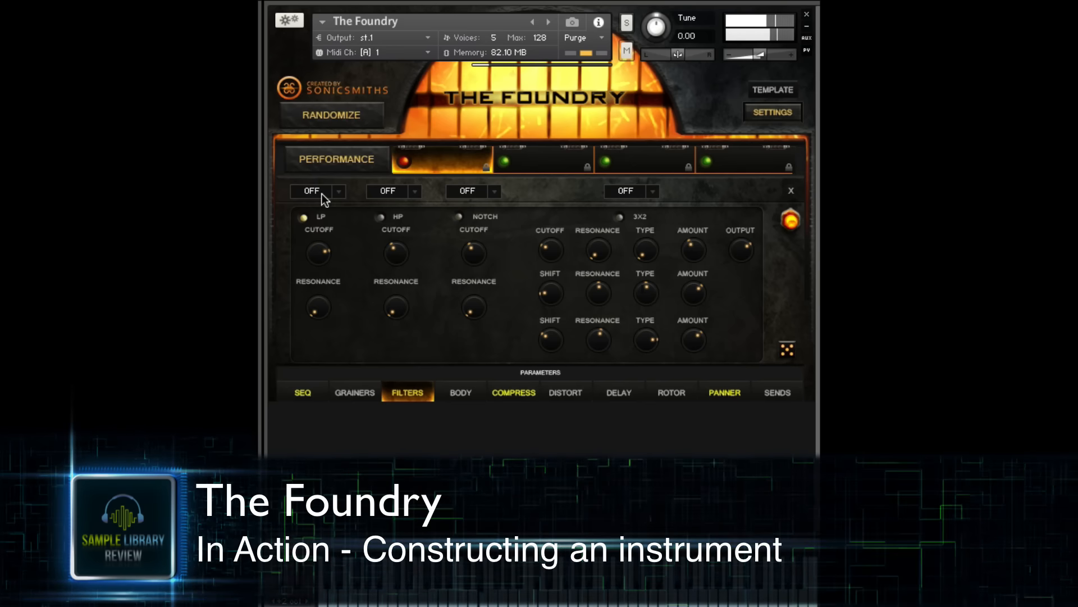
click(353, 161)
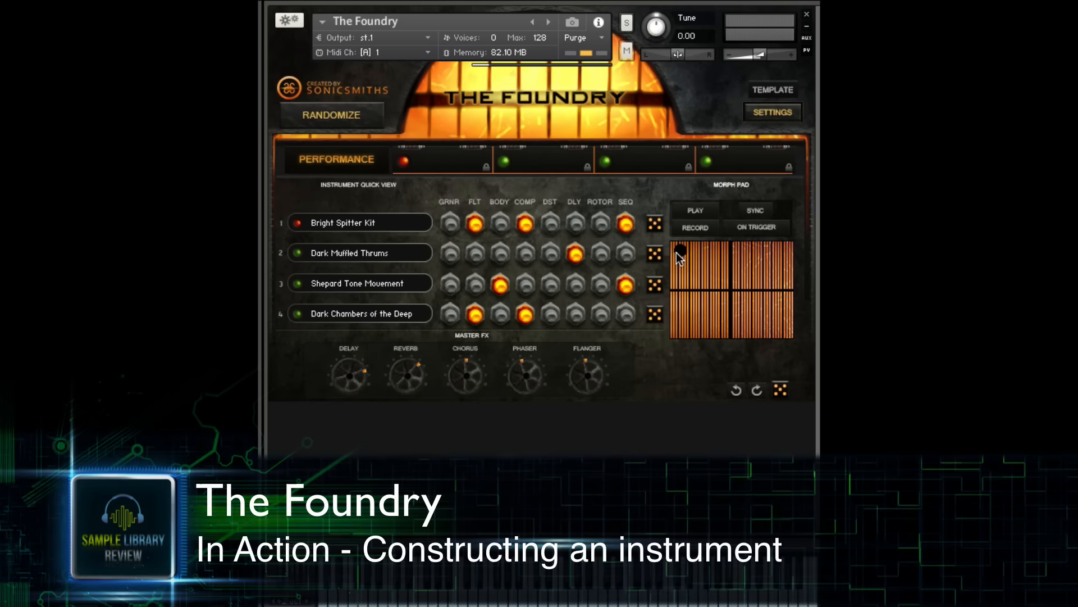
Step: Morph back to the upper-left area of the pad and check the MIDI CC learn option on the first instrument's low-pass cutoff
drag(747, 271, 691, 256)
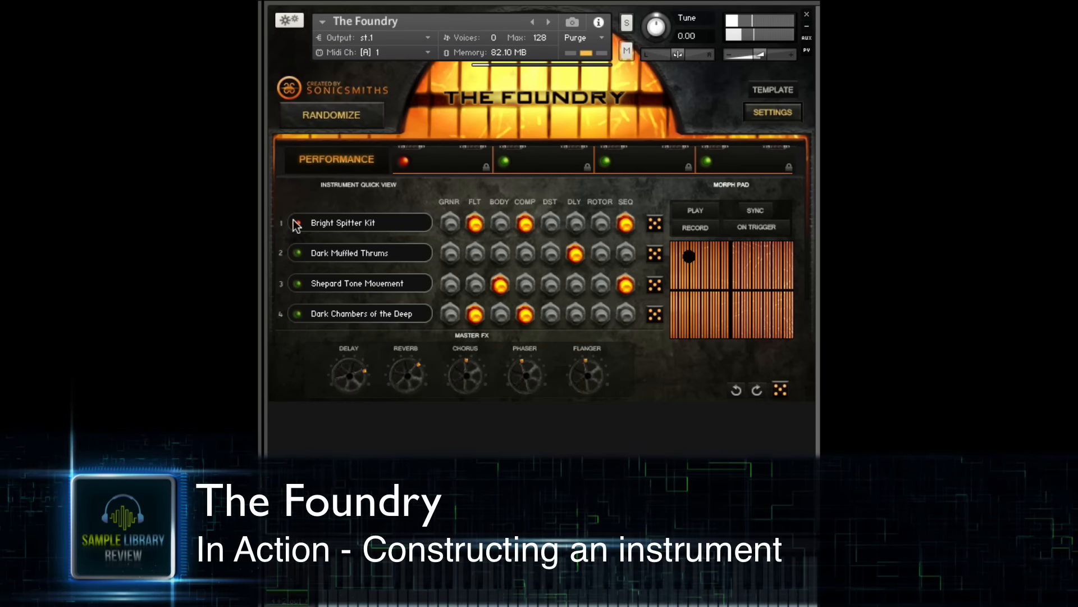
click(433, 164)
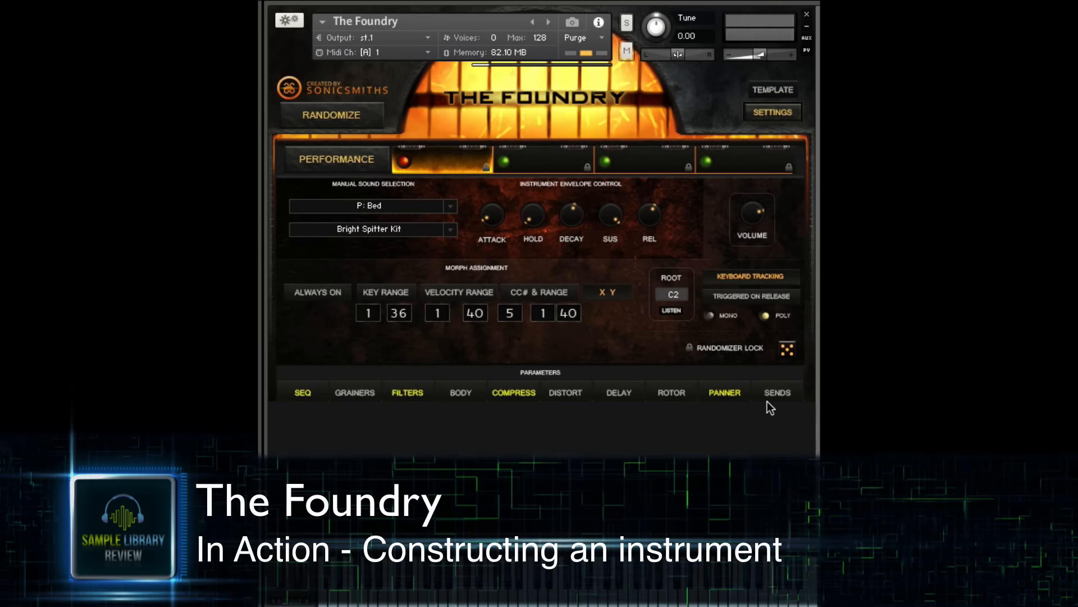
click(427, 393)
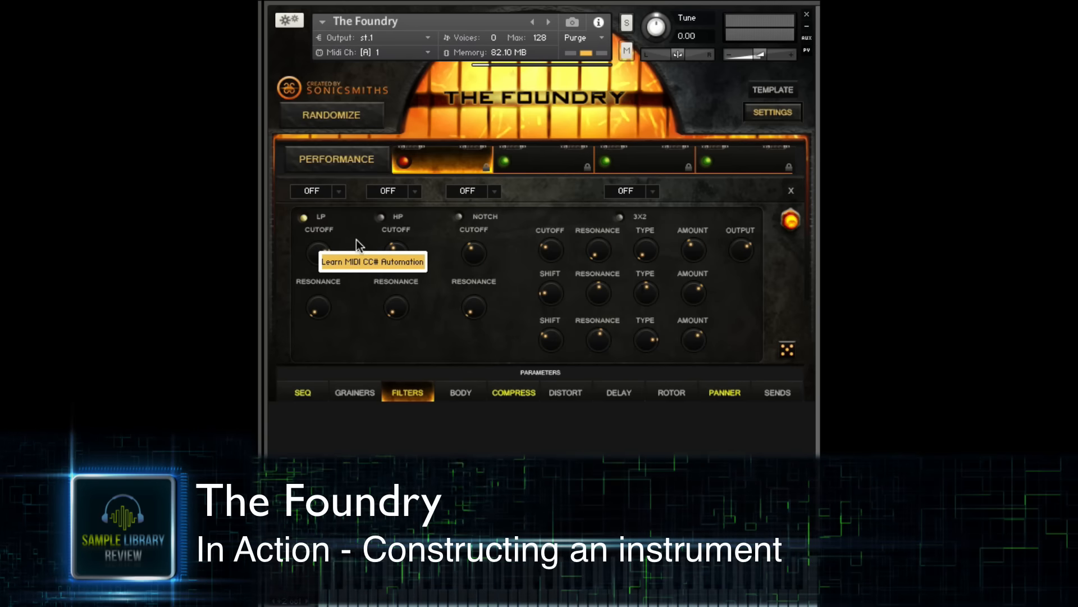
click(331, 159)
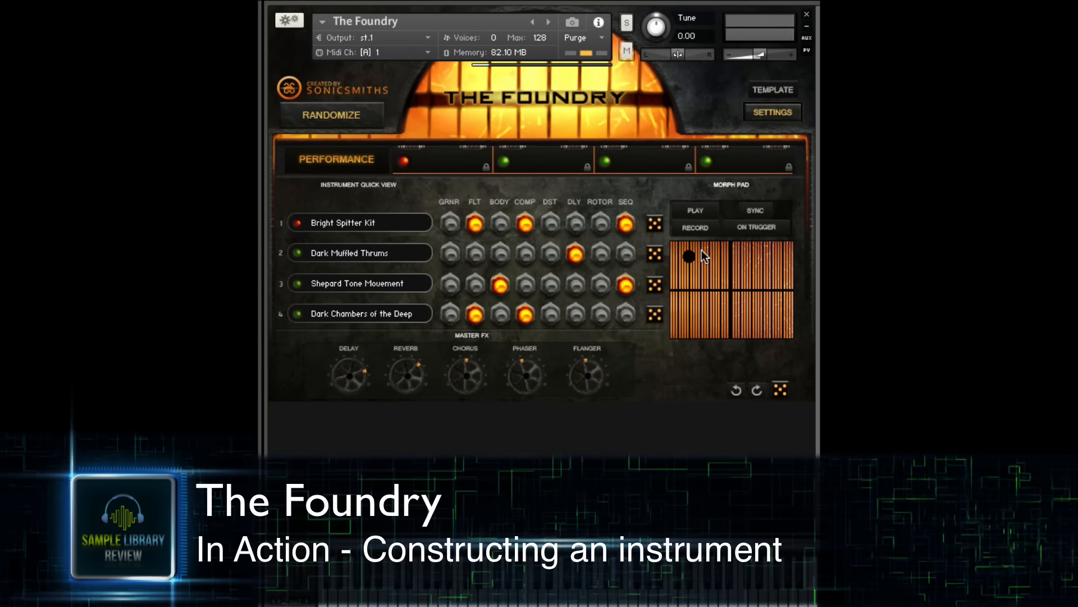
Step: Move the morph position through the upper-right and lower-right corners to the lower-left corner to audition the other instruments
drag(715, 253, 778, 250)
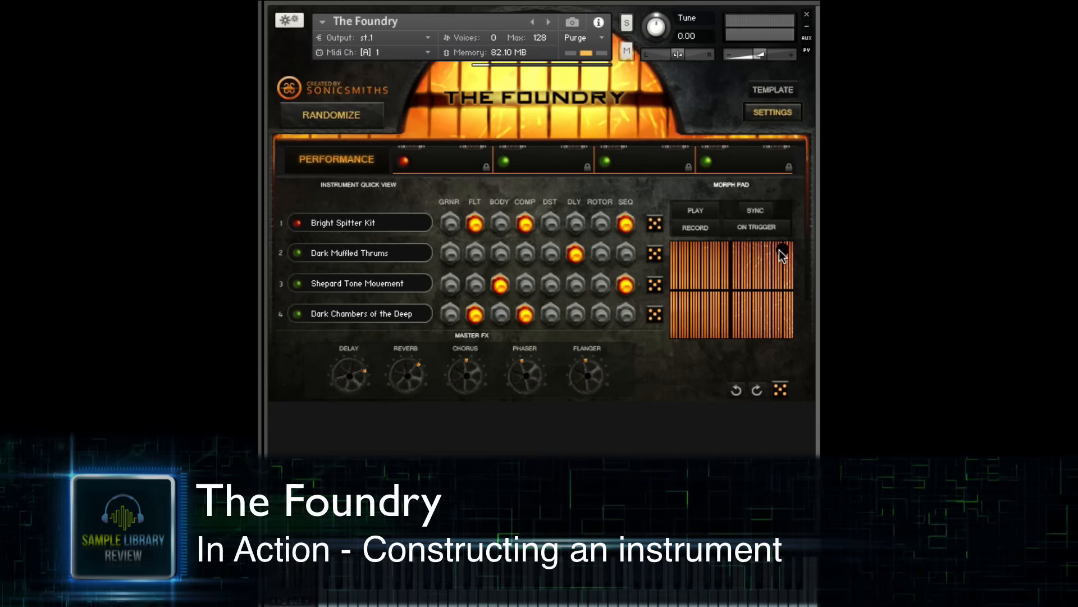
click(779, 250)
drag(779, 250, 784, 332)
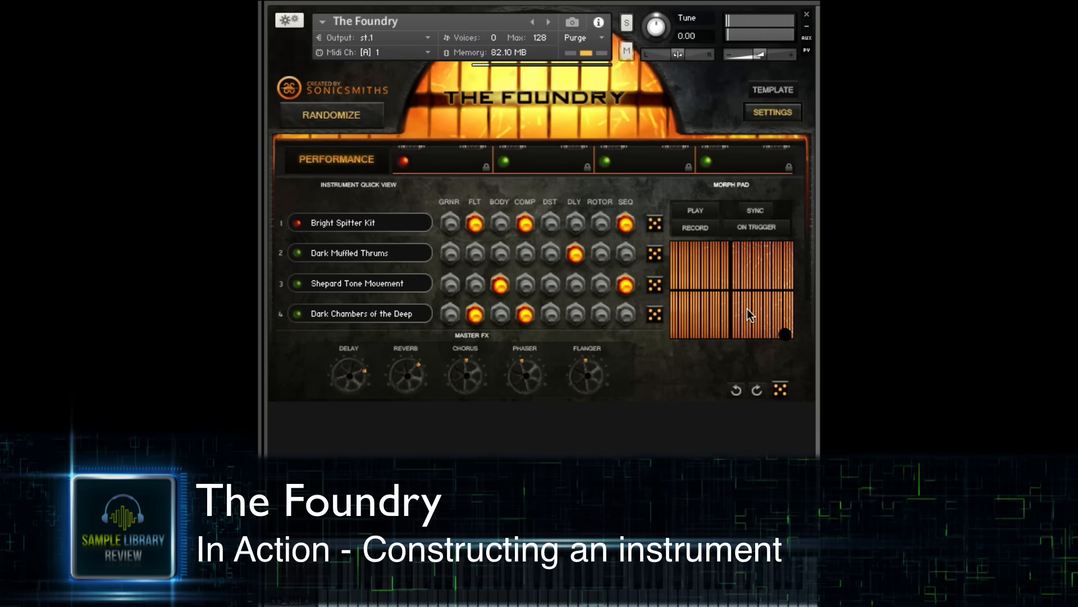
drag(784, 333, 690, 318)
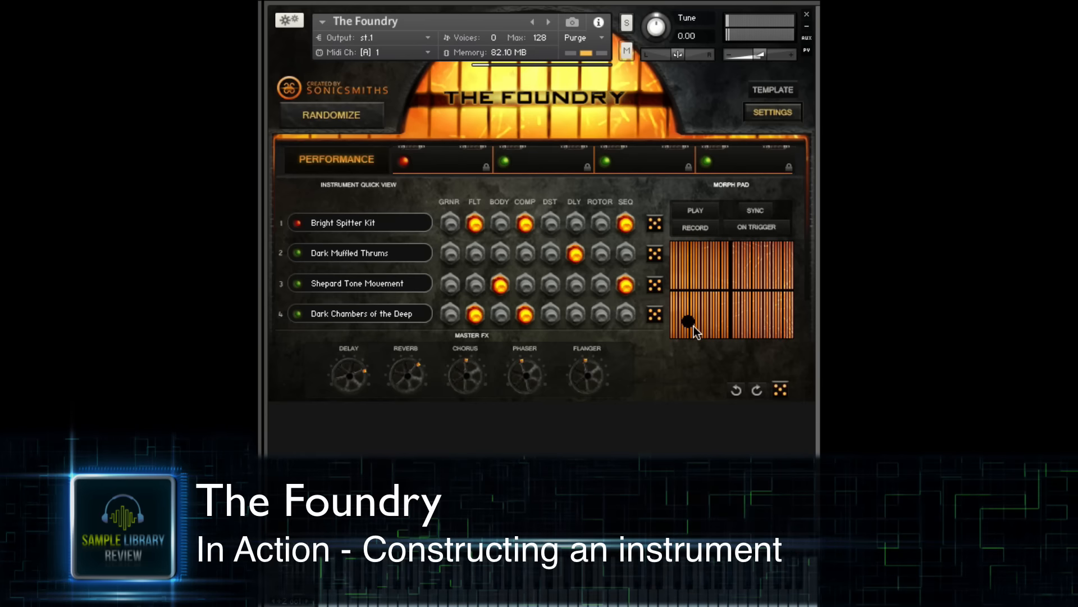
Step: Change the third instrument's sound to Bright Harsh Glass Cicada and move the morph position fully into the lower-left corner
click(641, 162)
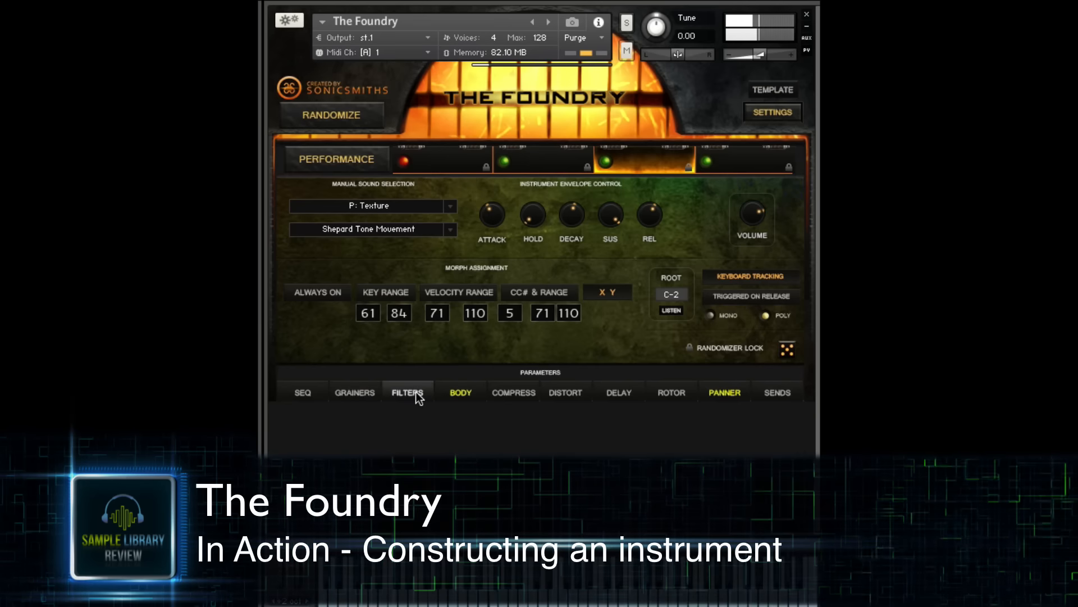
click(390, 228)
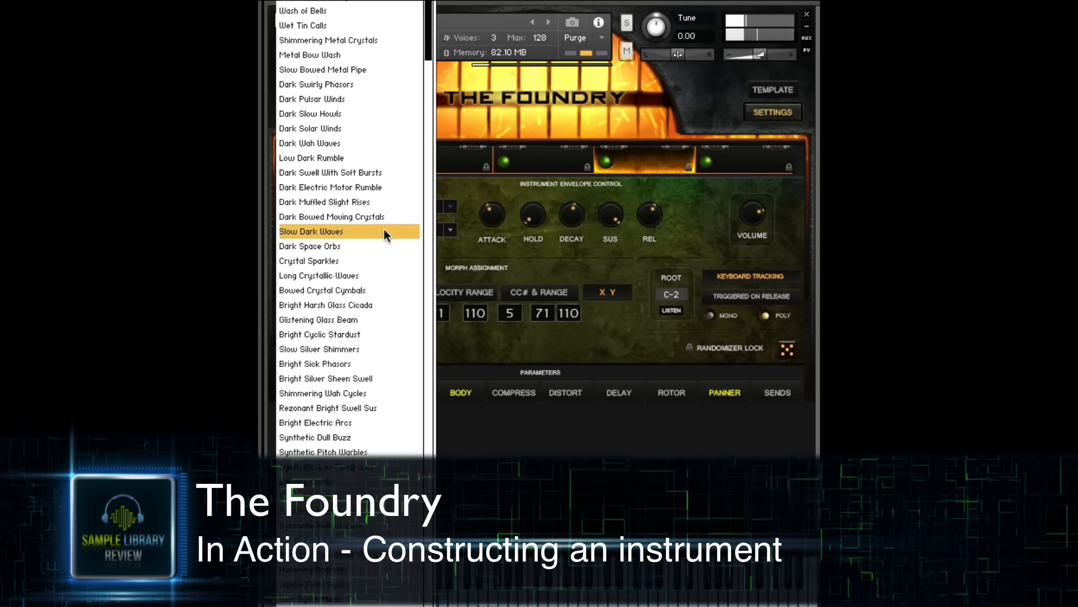
click(357, 305)
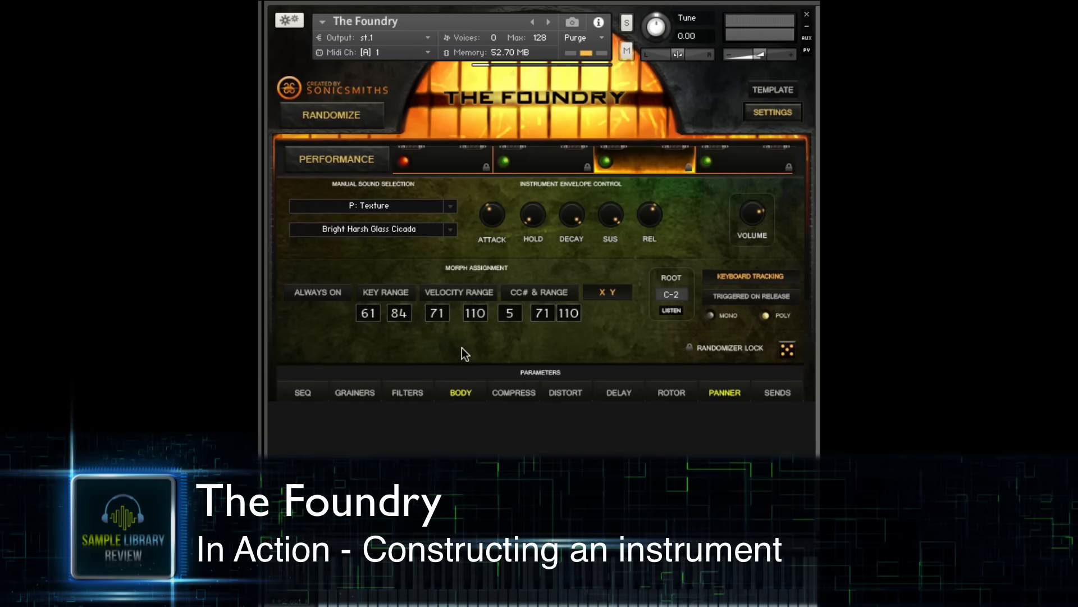
click(354, 156)
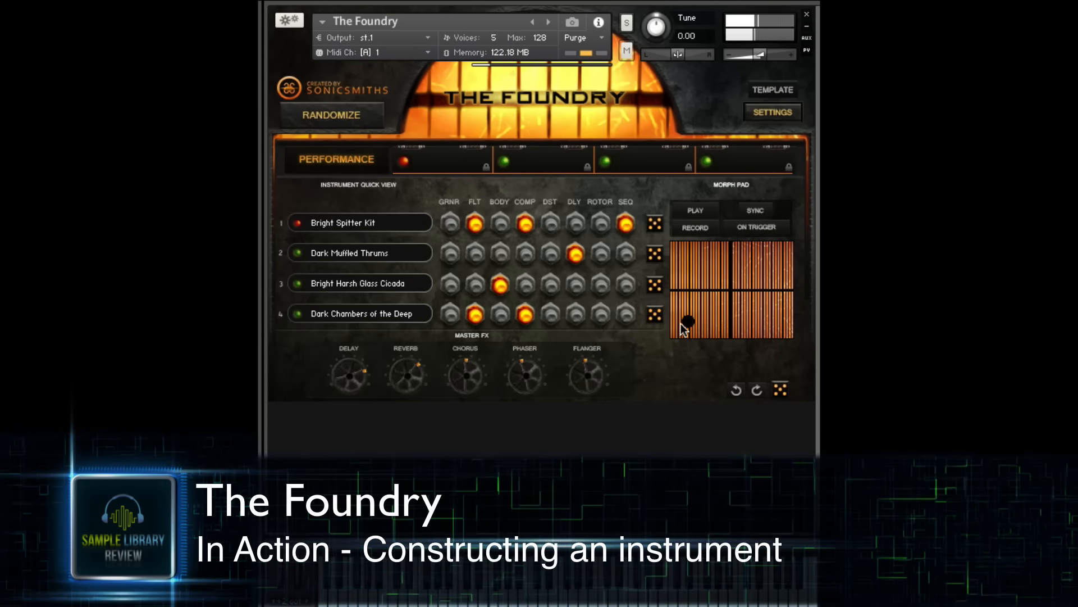
drag(687, 323, 674, 331)
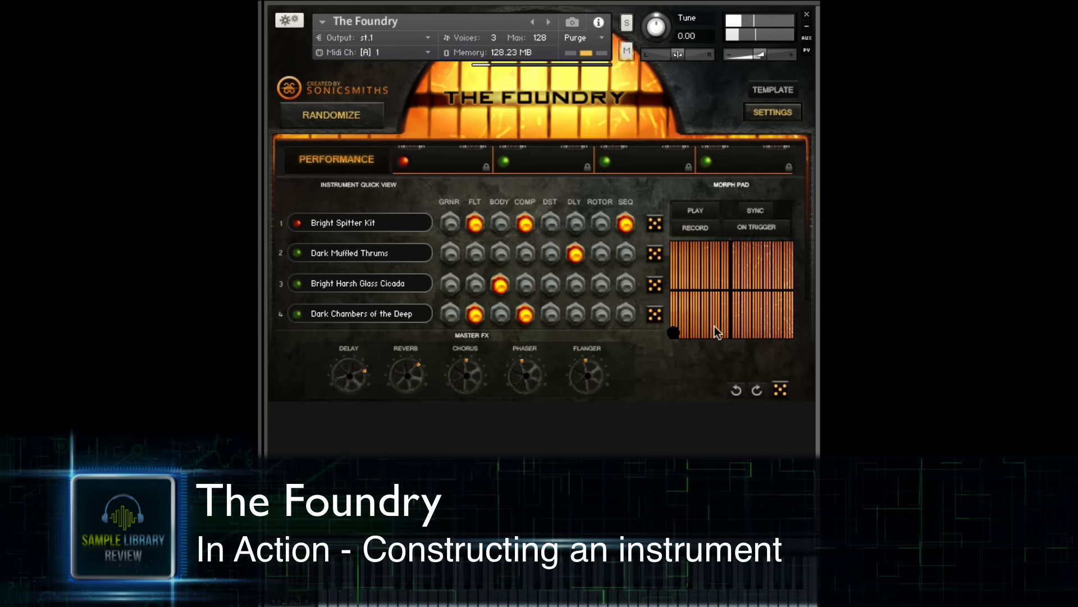
Step: Morph to the lower-right edge of the pad and set the fourth instrument to Bright Bowed Can from the P: Bed category
drag(673, 330, 792, 315)
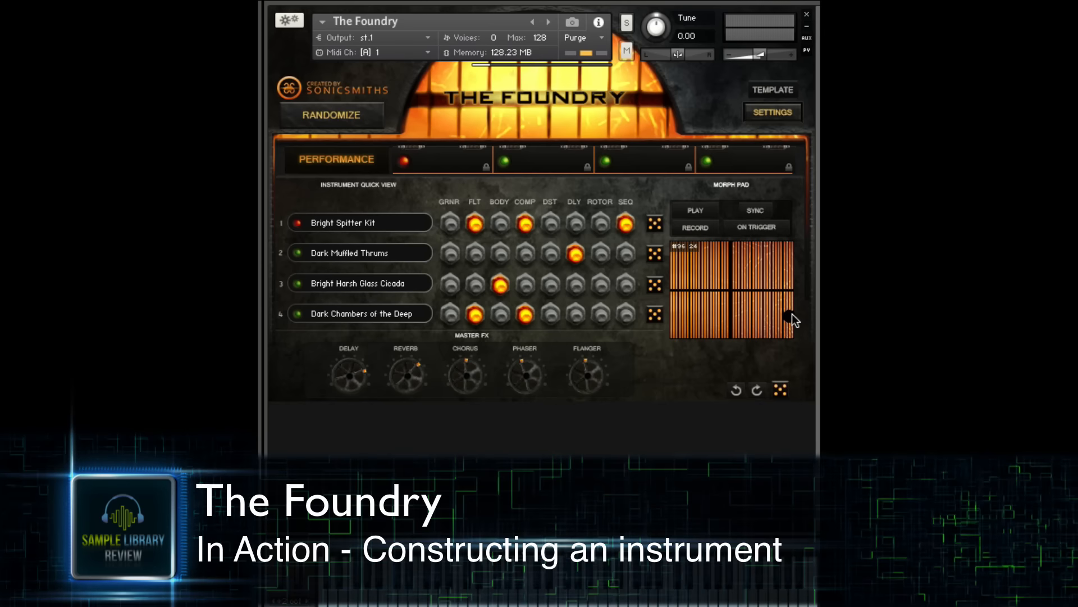
click(727, 160)
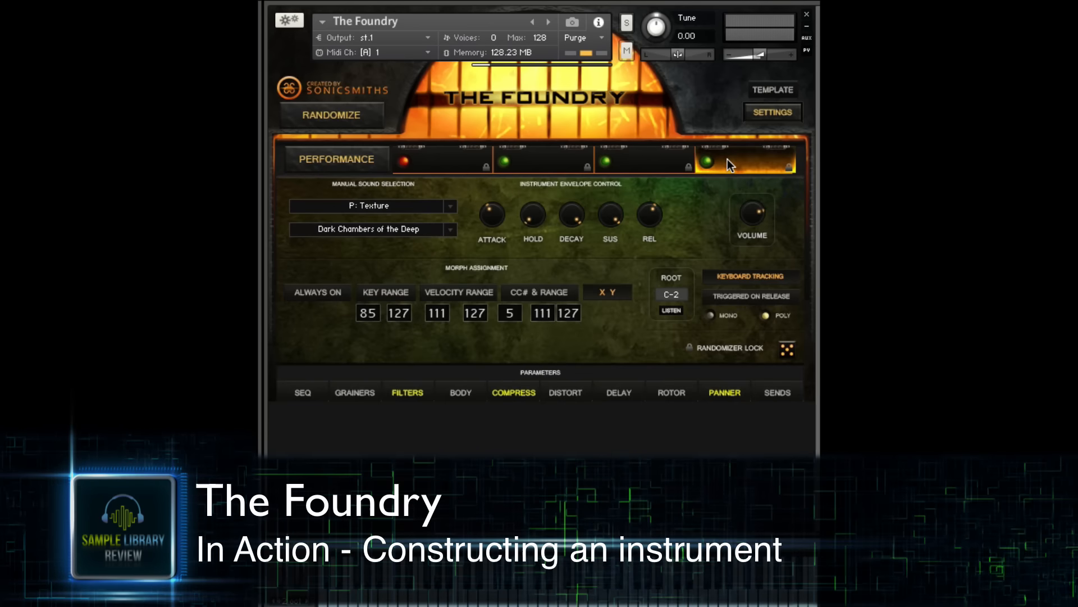
click(407, 207)
click(294, 221)
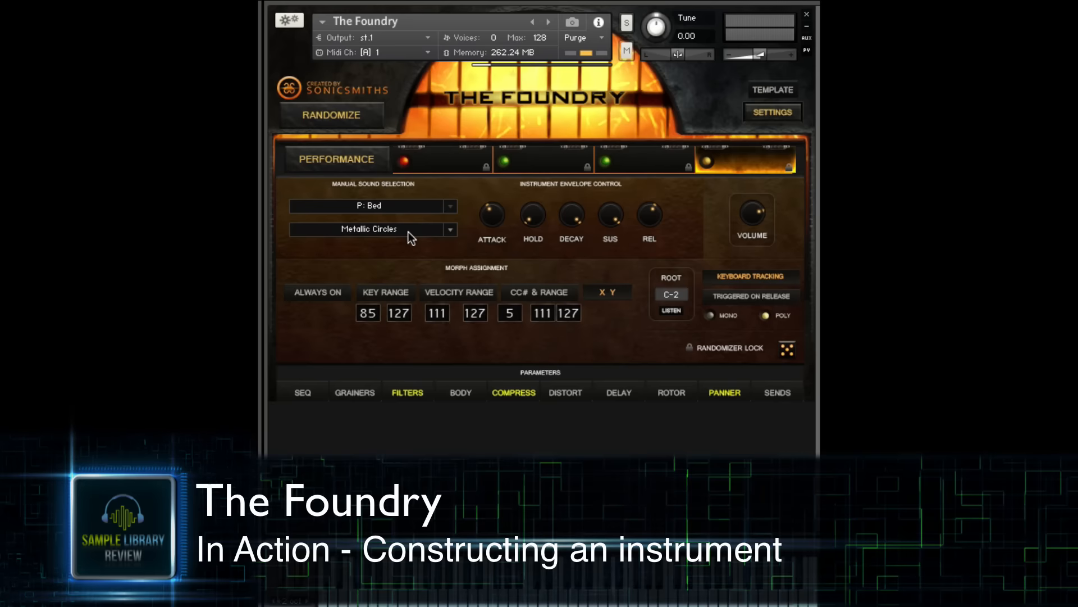
click(408, 230)
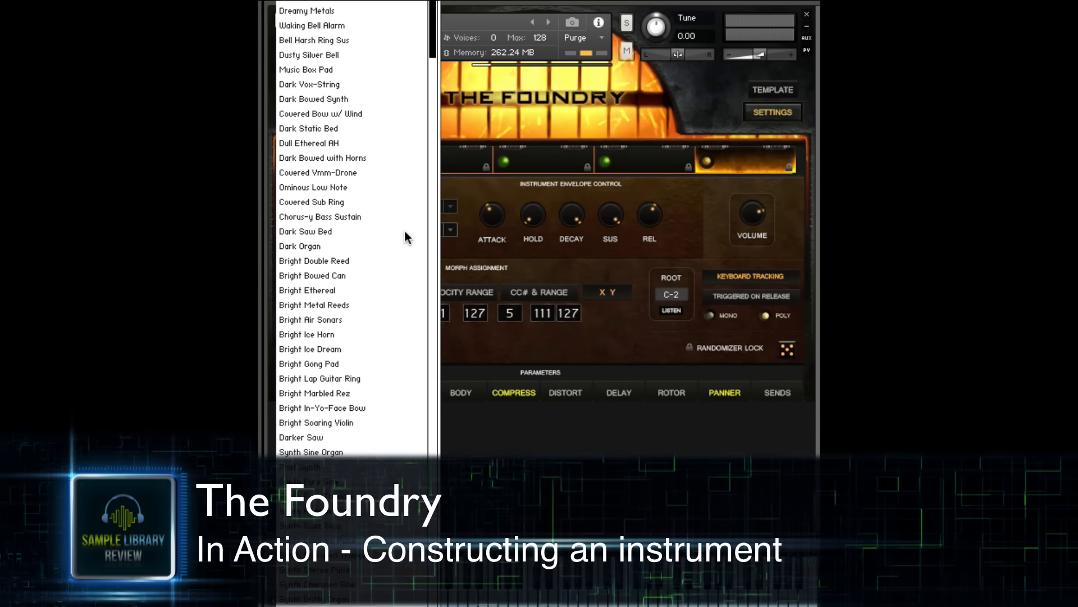
click(370, 280)
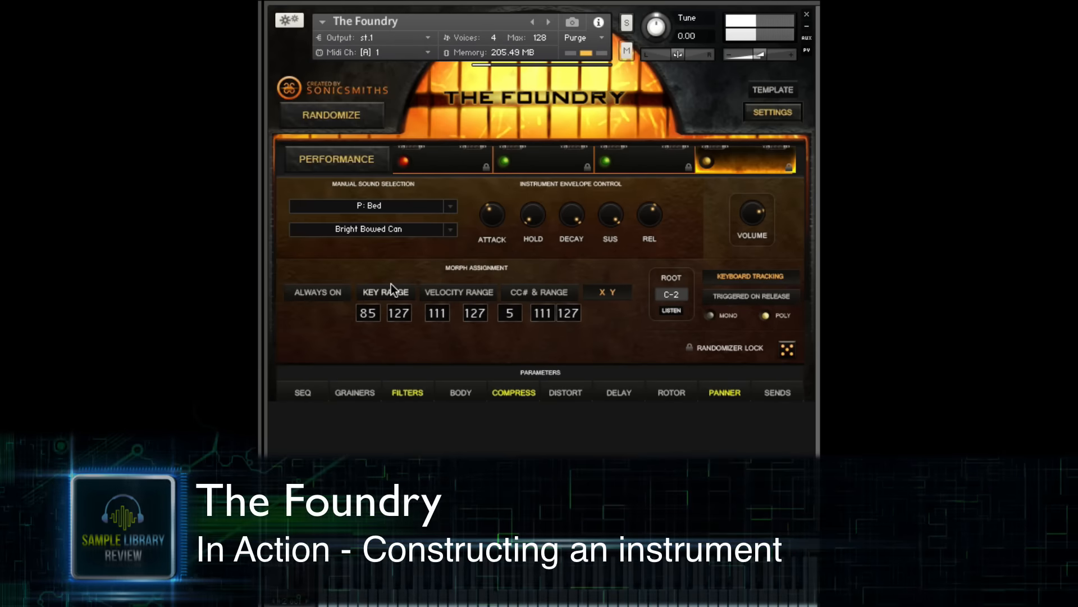
Step: Try Dark Saw Bed on the fourth instrument, and replace it with the Covered Sub Ring sound
click(377, 229)
click(363, 230)
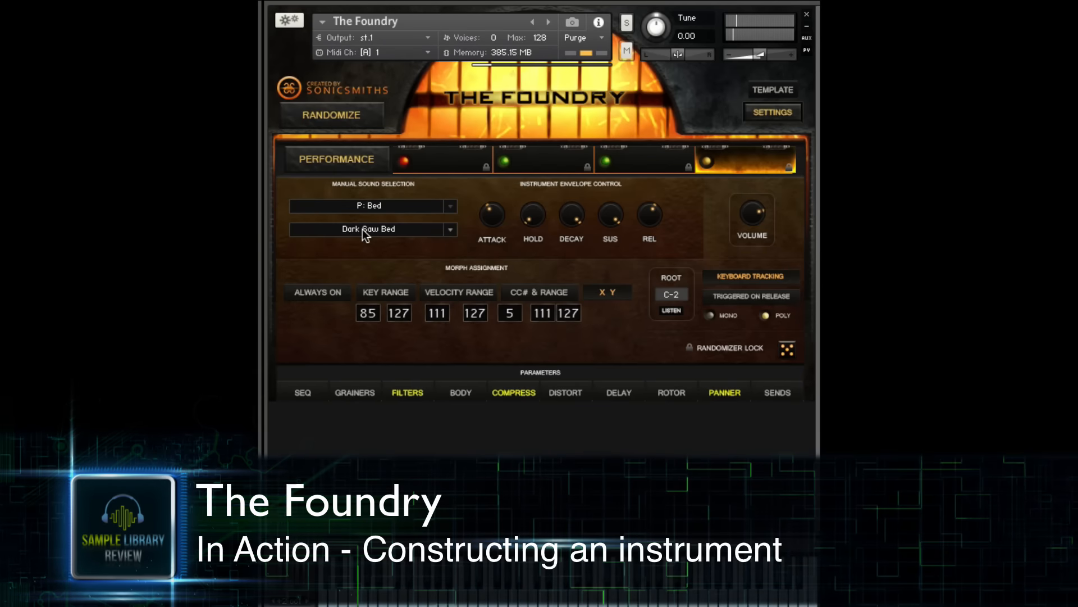
click(364, 230)
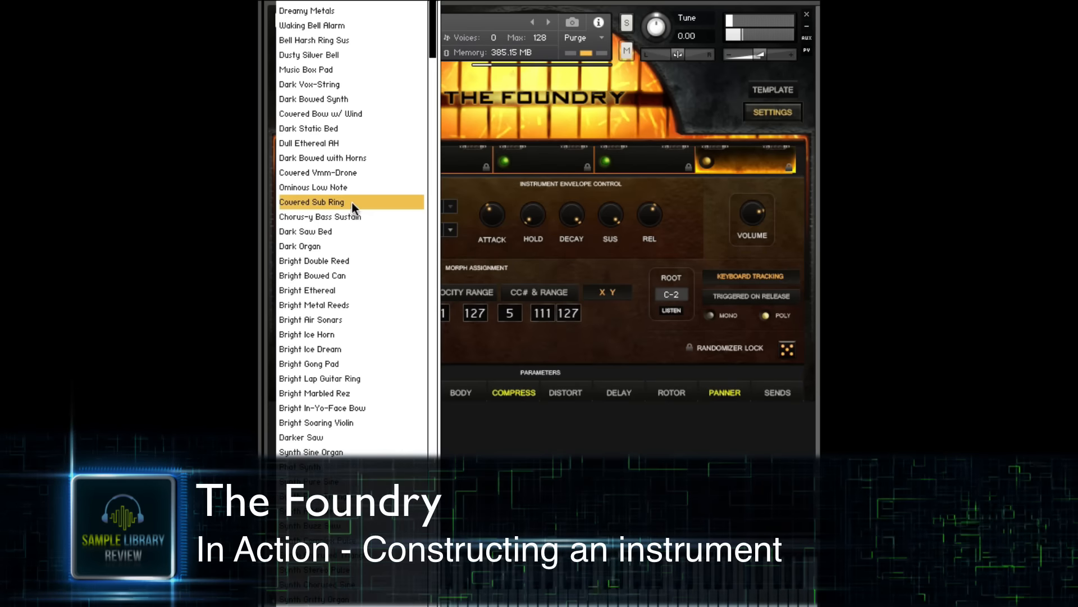
click(351, 202)
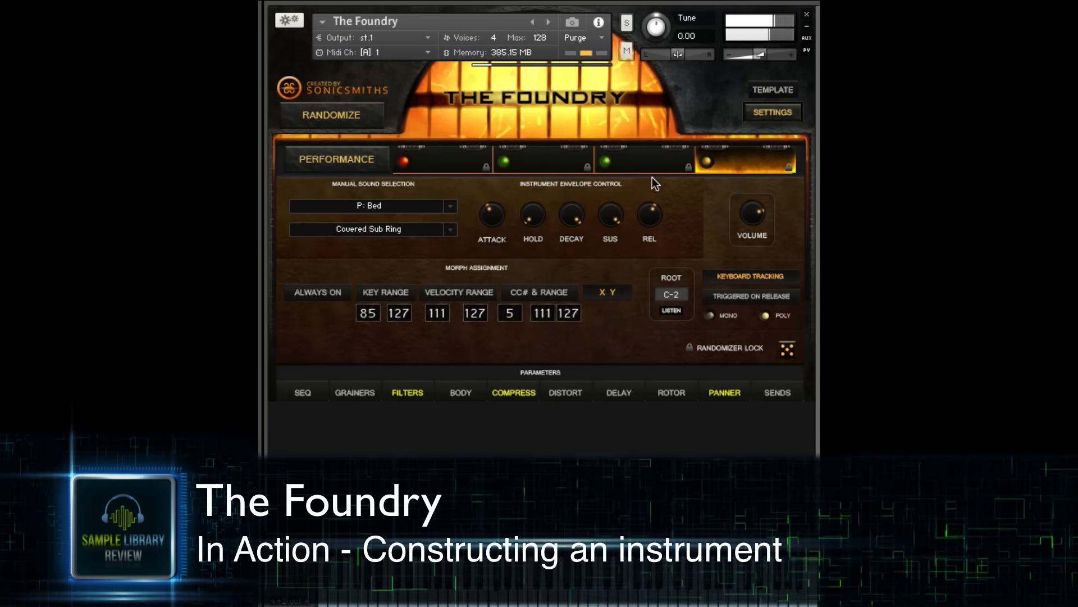
Step: Turn off the filter and the compressor of the fourth instrument in the performance overview
click(336, 162)
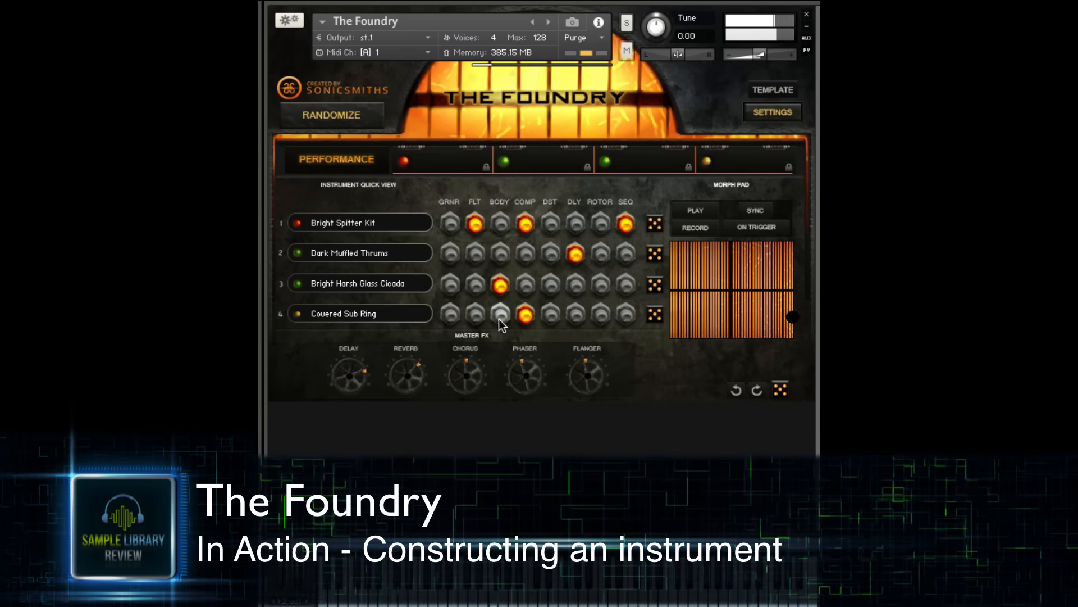
click(527, 319)
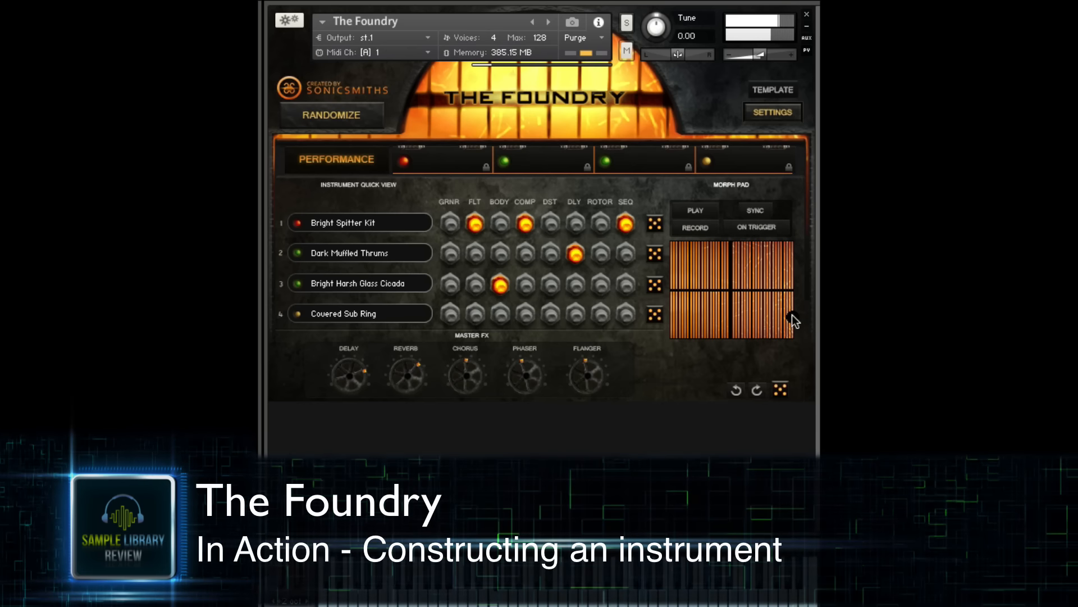
Step: Audition a blend in the lower-left quadrant of the morph pad and check the volume settings of the third and fourth instruments
drag(792, 318, 728, 314)
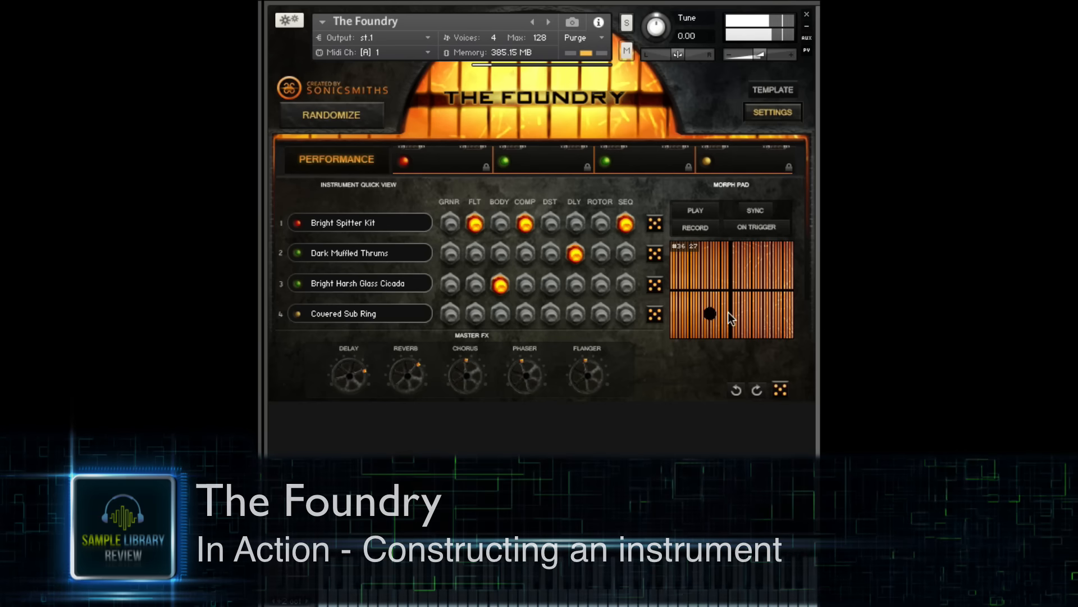
click(633, 168)
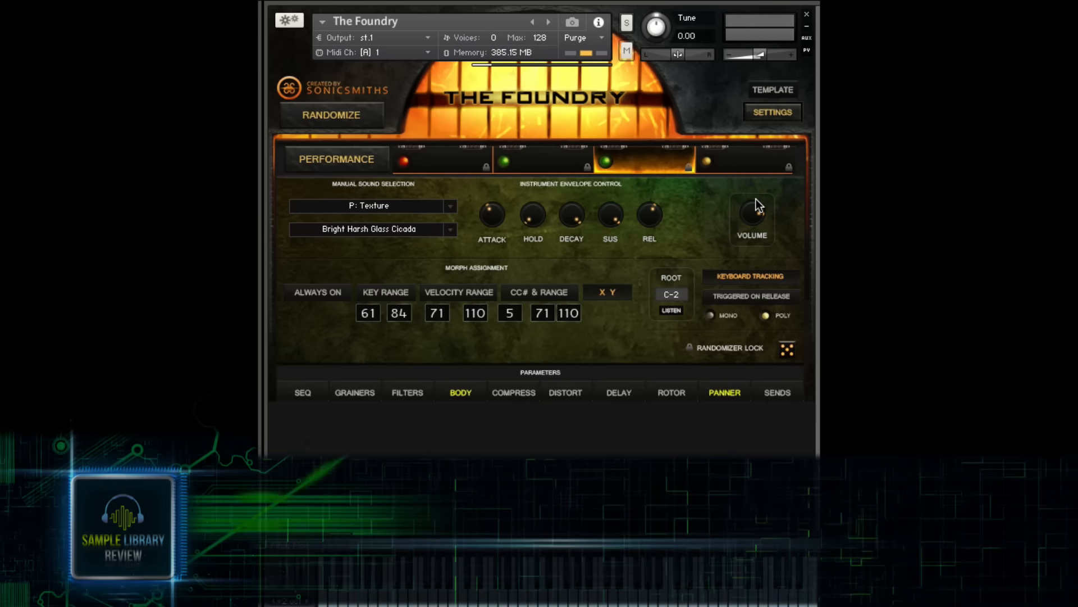
click(736, 169)
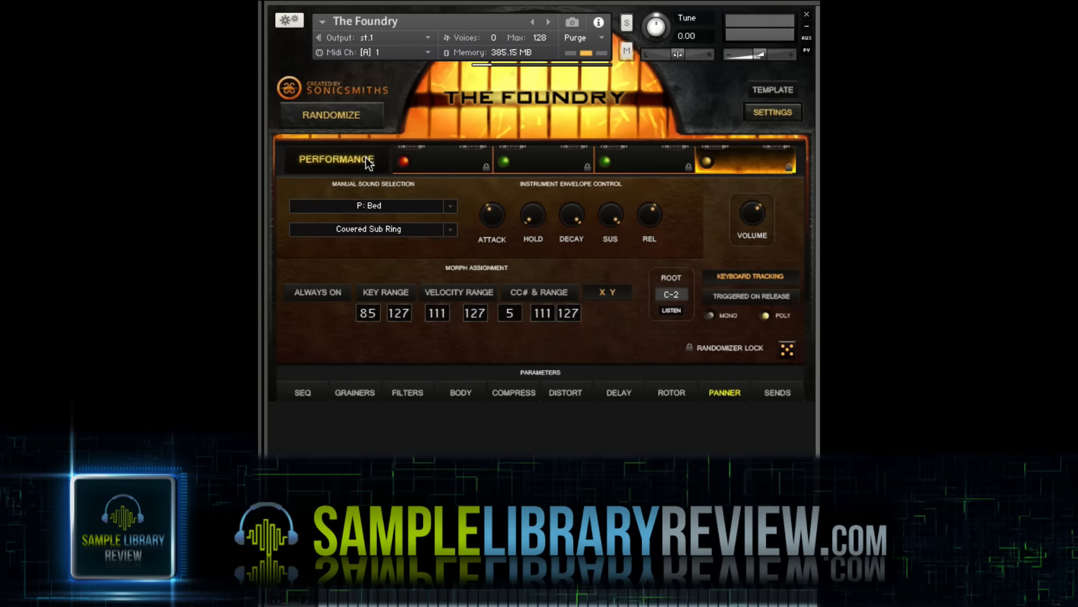
Step: Return to the performance overview and morph to the centre of the pad to blend all four instruments
click(337, 159)
drag(745, 326, 732, 289)
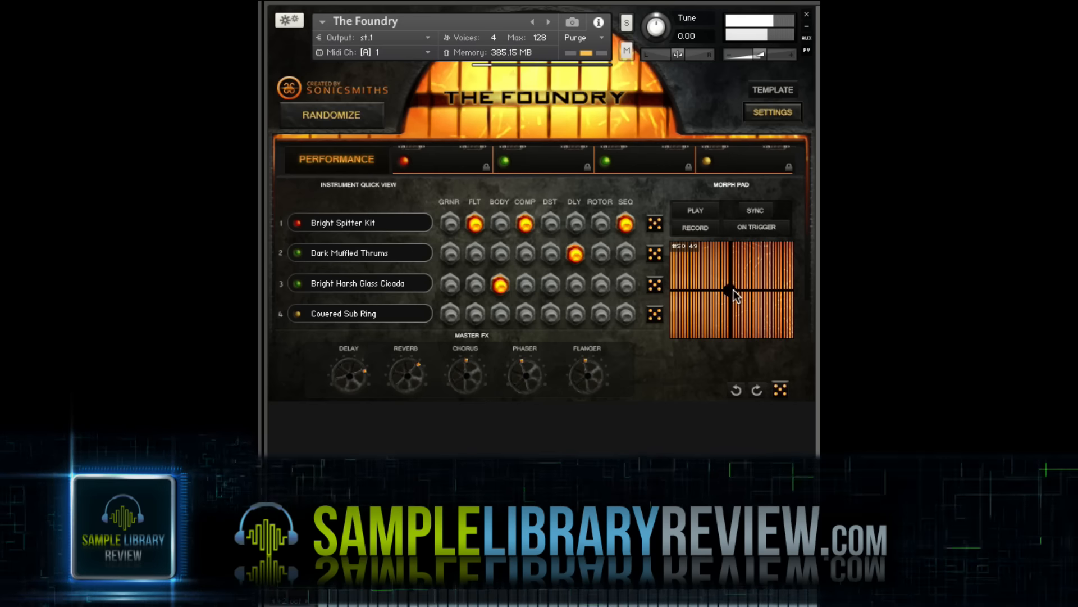
drag(734, 290, 732, 286)
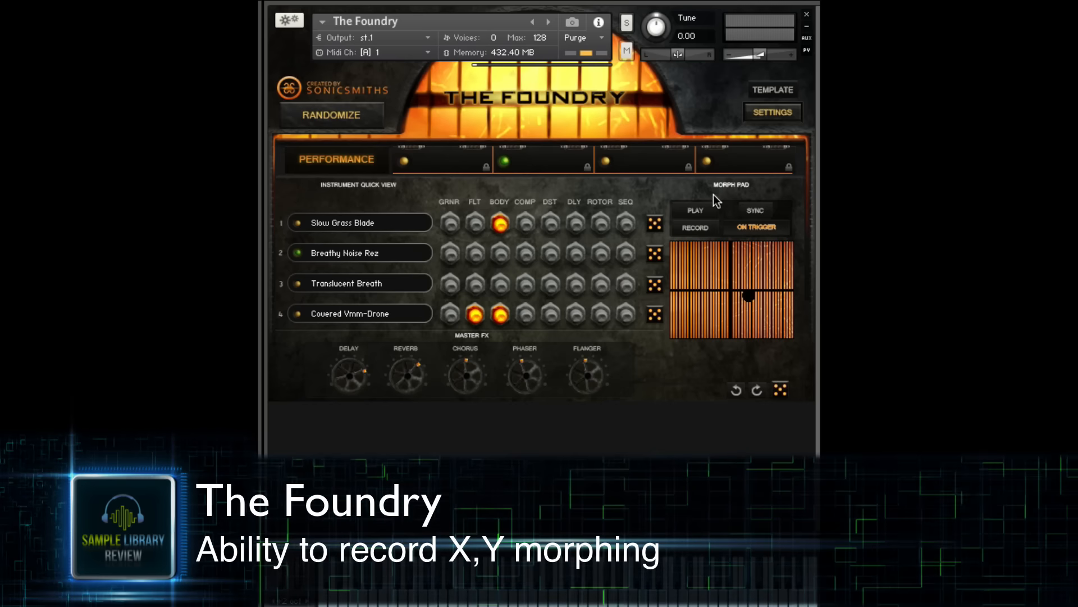
click(776, 232)
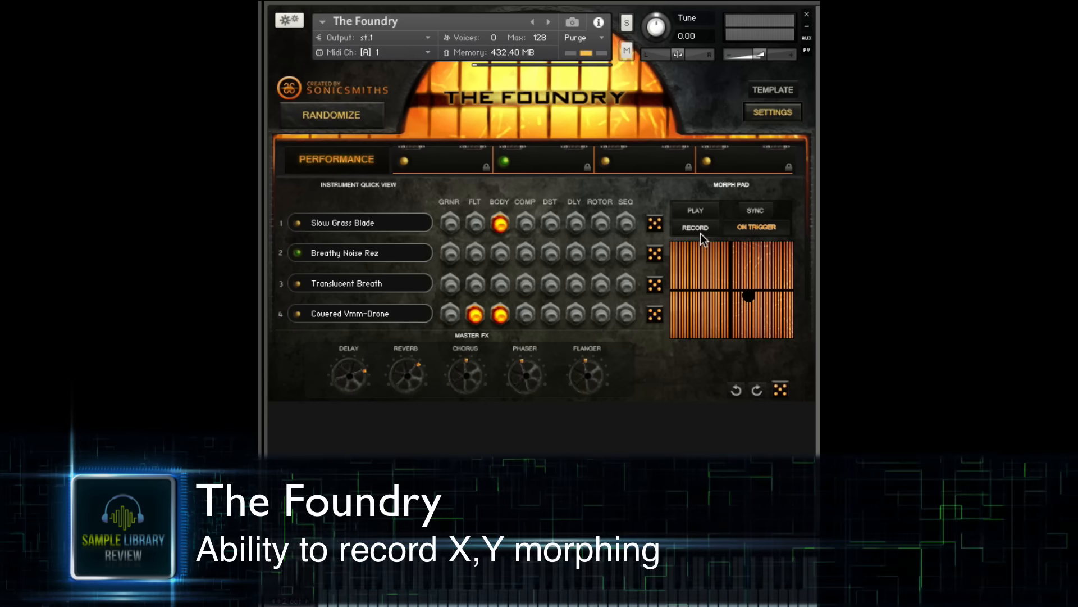
click(773, 228)
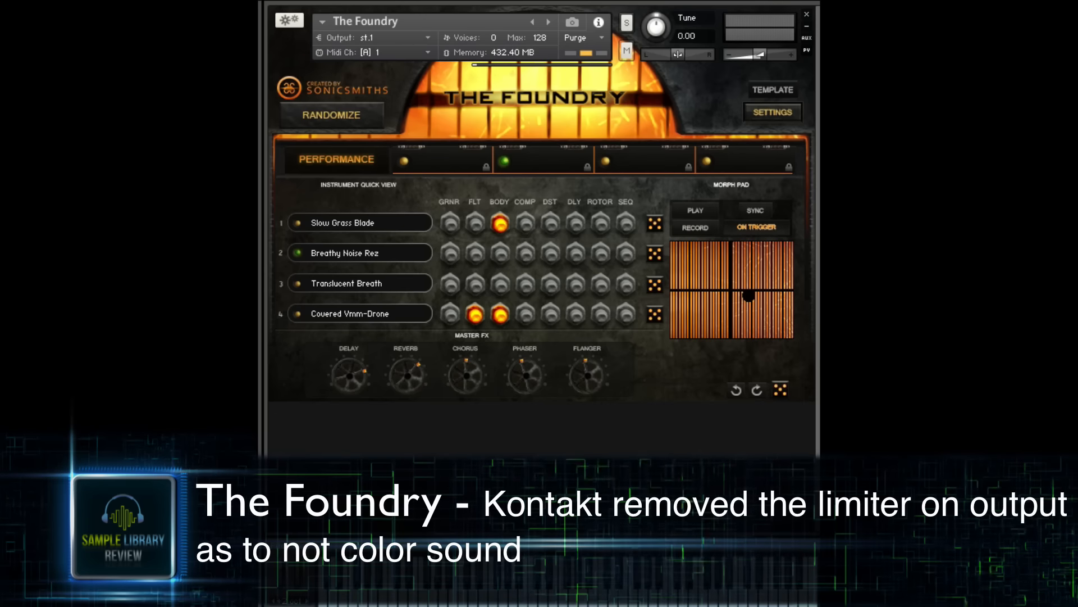
Step: Examine the settings of the first, third and fourth instruments, including the volume control, and return to the performance overview
click(448, 163)
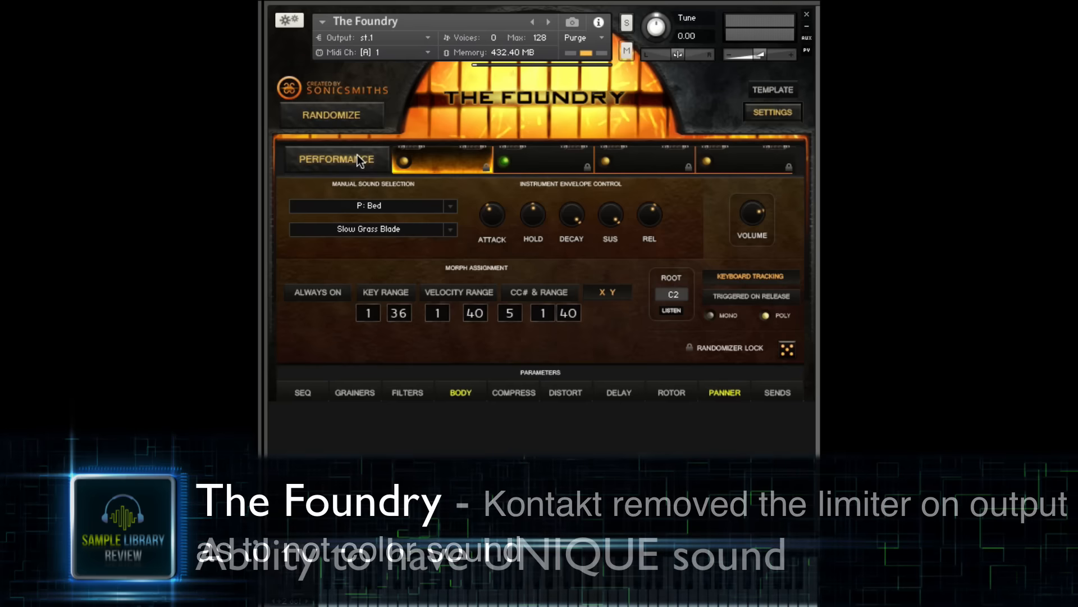
click(358, 160)
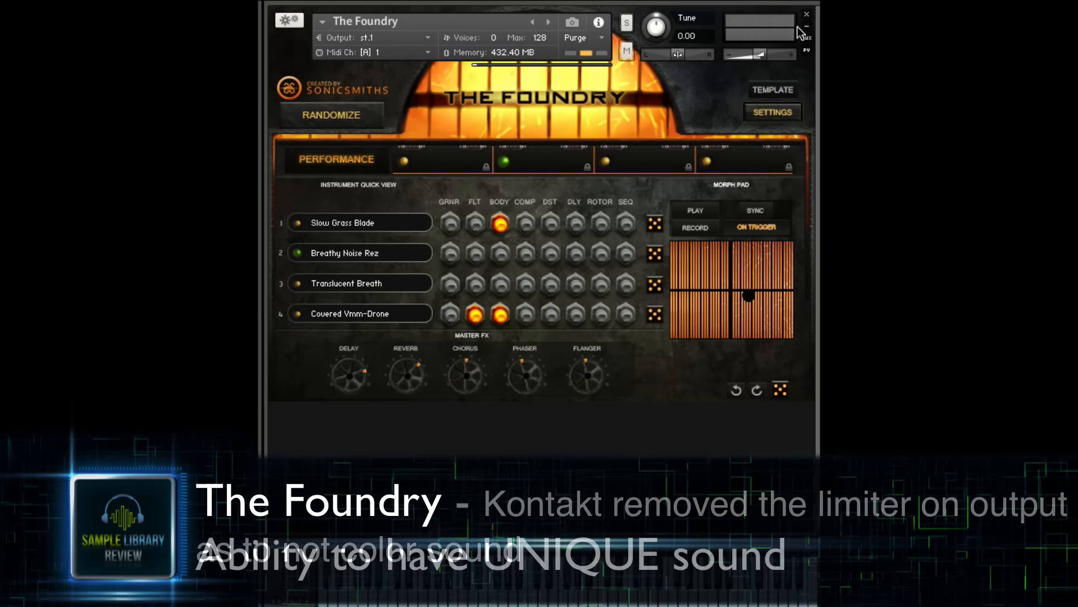
click(743, 162)
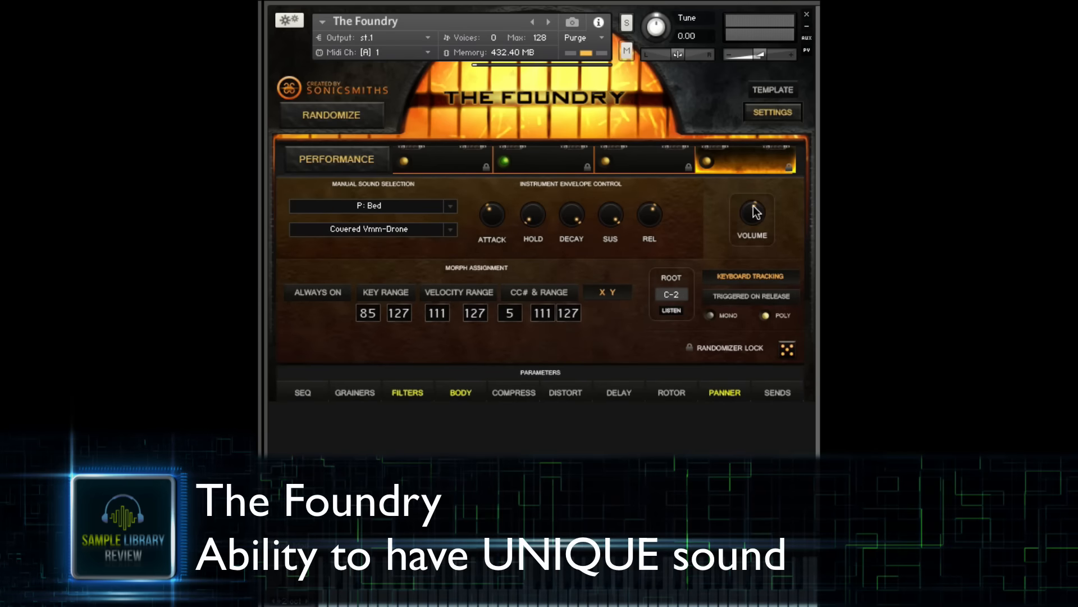
click(660, 166)
click(750, 160)
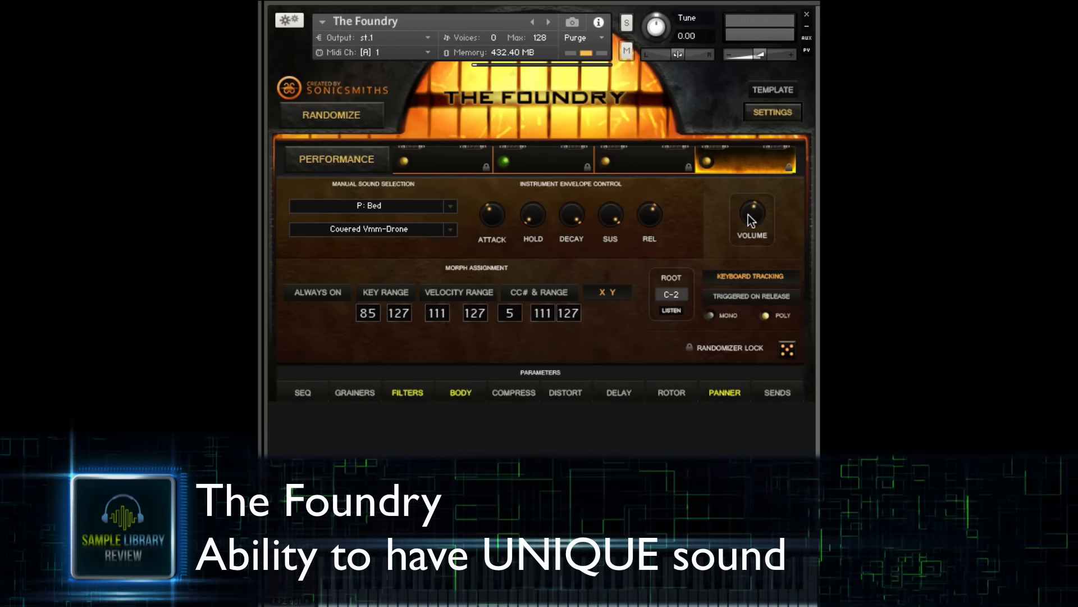
click(340, 161)
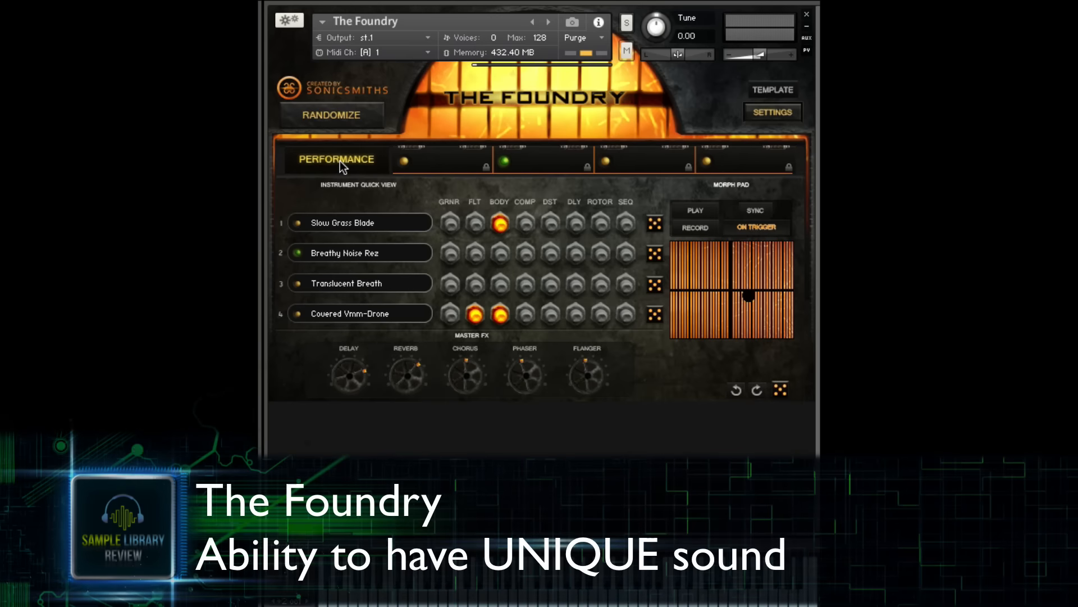